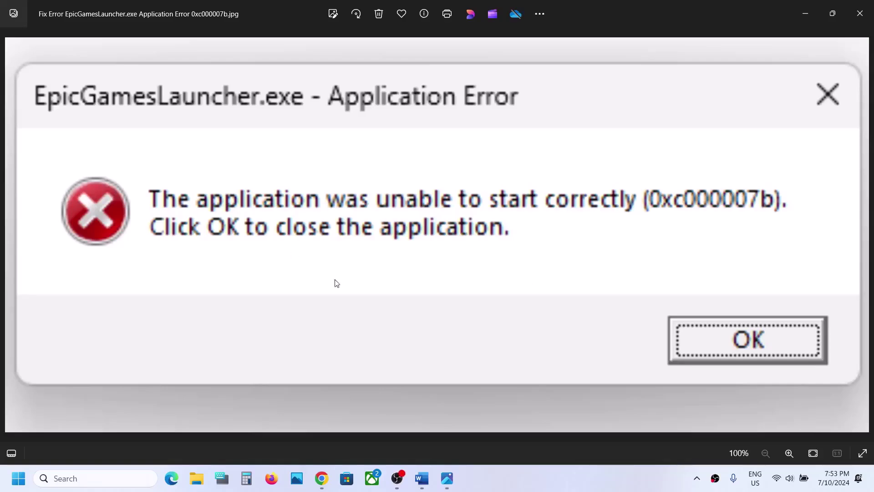
Copy the answers.microsoft.com forum link from the Word notes and switch to Chrome
{"action": "left_click", "coordinate": [421, 478]}
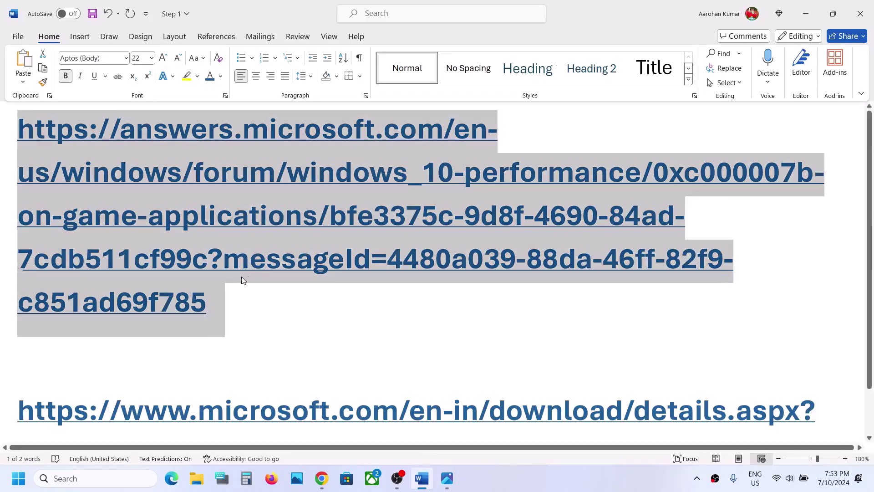
{"action": "left_click_drag", "start_coordinate": [237, 293], "coordinate": [18, 144]}
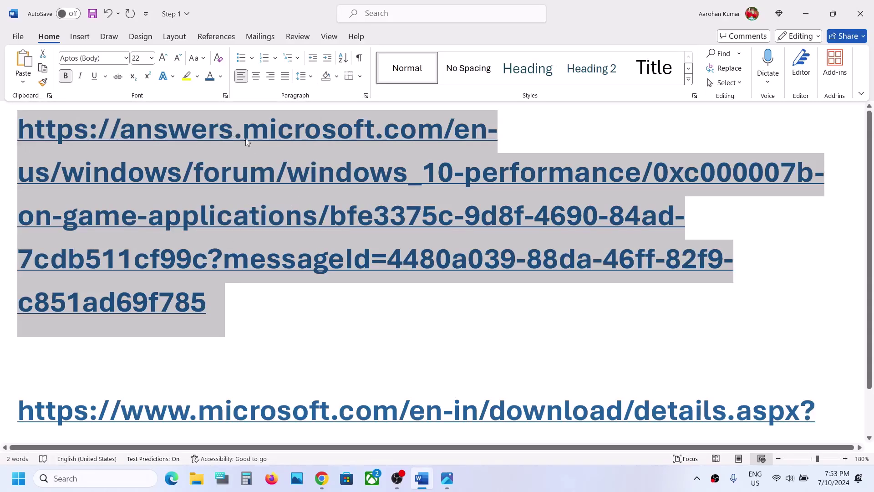
{"action": "right_click", "coordinate": [214, 159]}
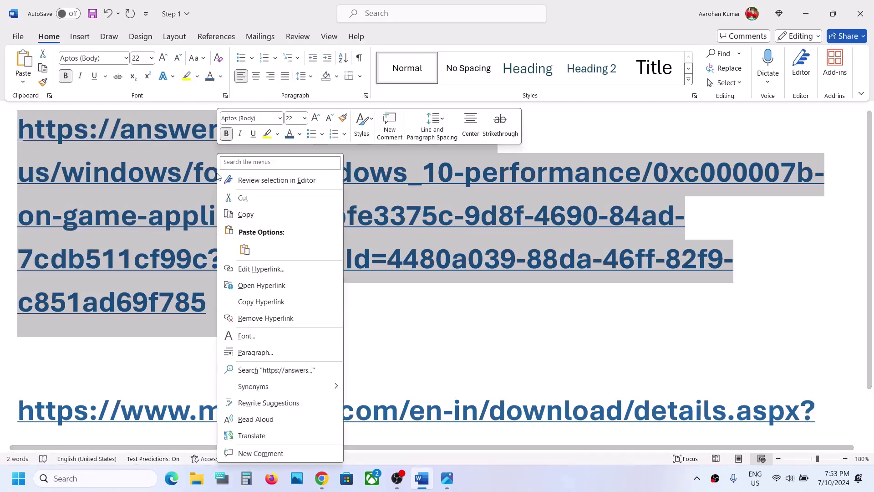
{"action": "left_click", "coordinate": [248, 213]}
{"action": "left_click", "coordinate": [322, 477]}
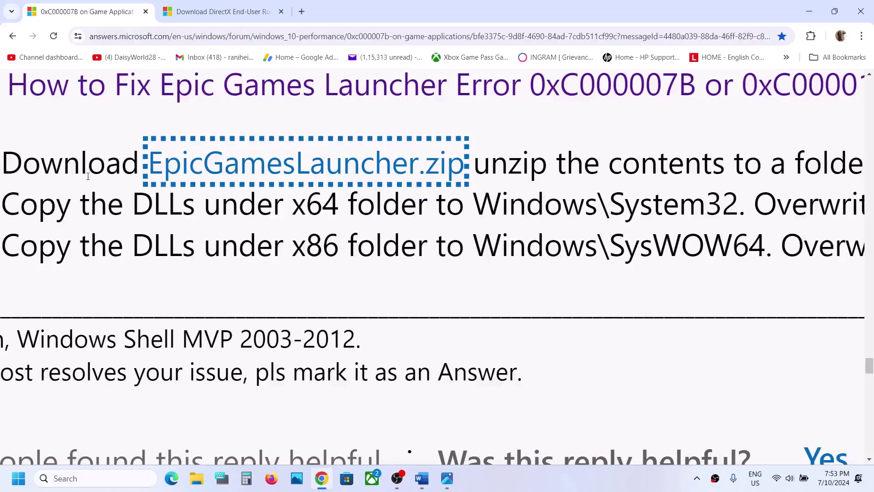
Download EpicGamesLauncher.zip from the Answers page and check Chrome's downloads list
{"action": "left_click", "coordinate": [390, 175]}
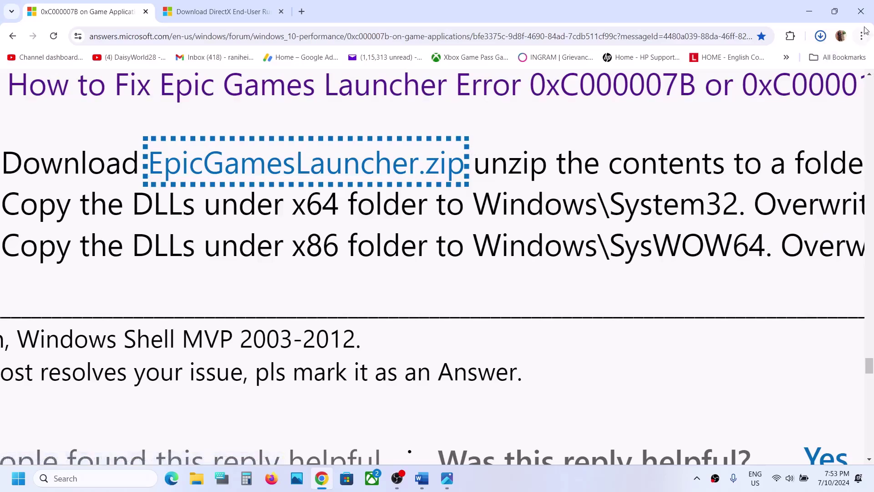
{"action": "left_click", "coordinate": [820, 36]}
Extract EpicGamesLauncher.zip in the Downloads folder
{"action": "left_click", "coordinate": [790, 86]}
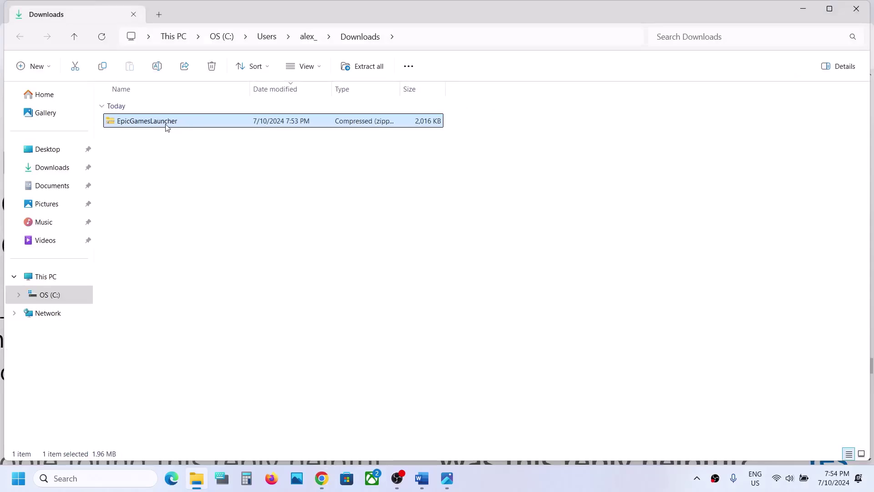
{"action": "right_click", "coordinate": [157, 120]}
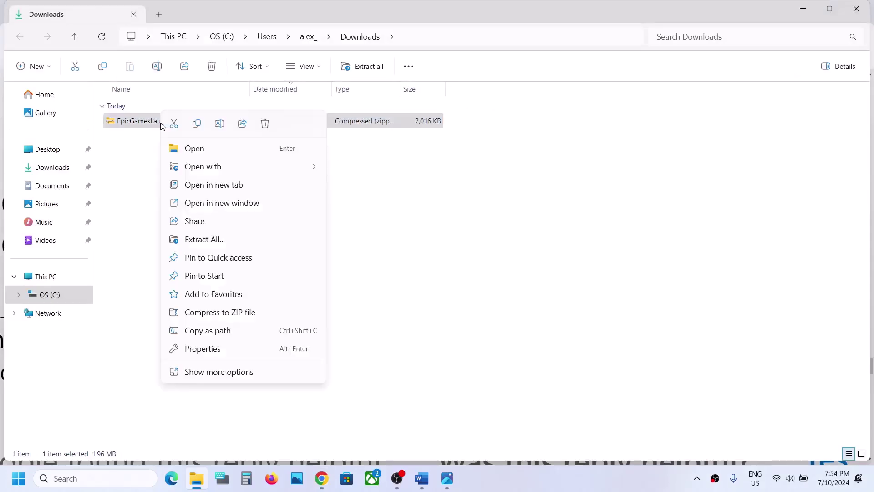
{"action": "left_click", "coordinate": [201, 239]}
{"action": "left_click", "coordinate": [517, 353]}
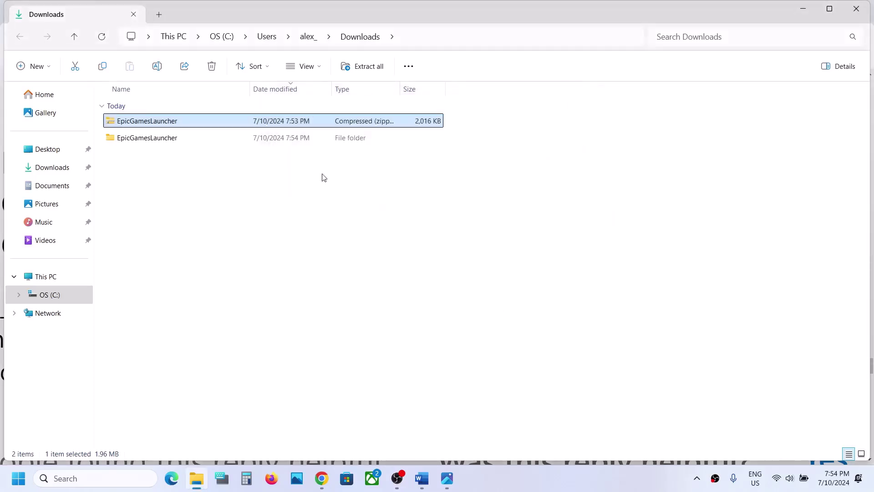
Copy xinput1_3.dll and D3DCompiler_43.dll from EpicGamesLauncher\EpicGamesLauncher\x64
{"action": "left_click", "coordinate": [146, 138]}
{"action": "double_click", "coordinate": [173, 141]}
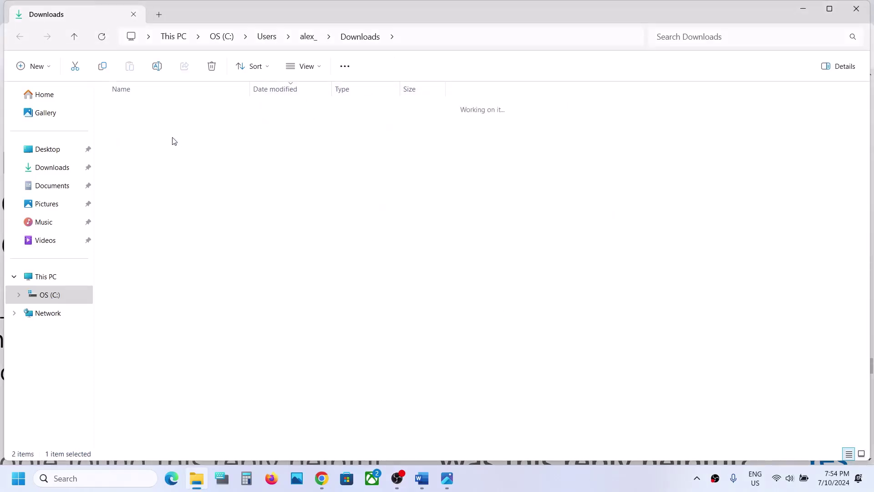
{"action": "double_click", "coordinate": [172, 121]}
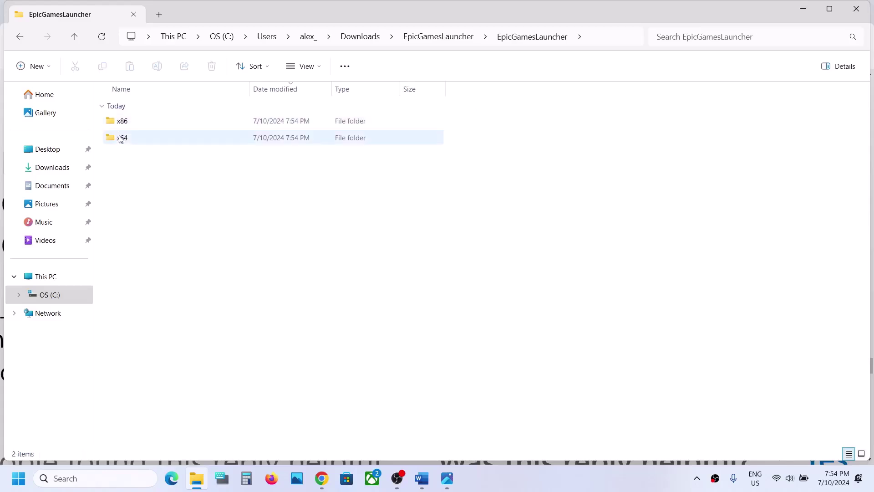
{"action": "left_click", "coordinate": [121, 138]}
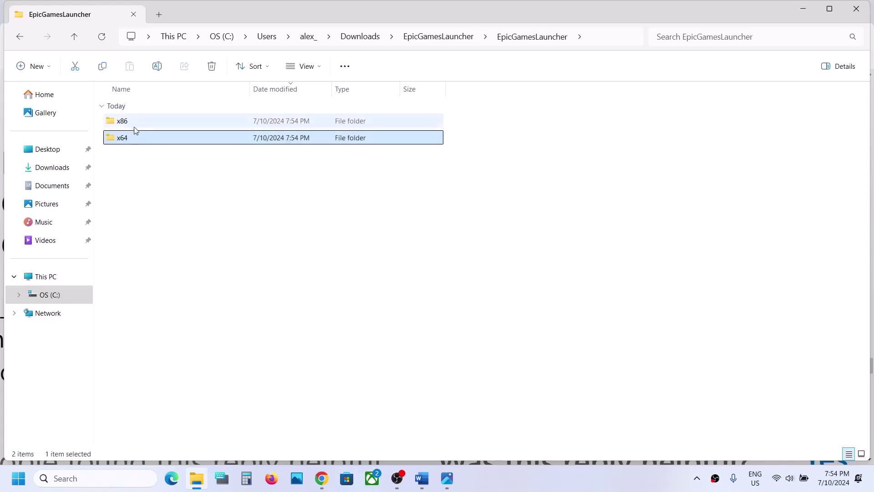
{"action": "left_click", "coordinate": [160, 174]}
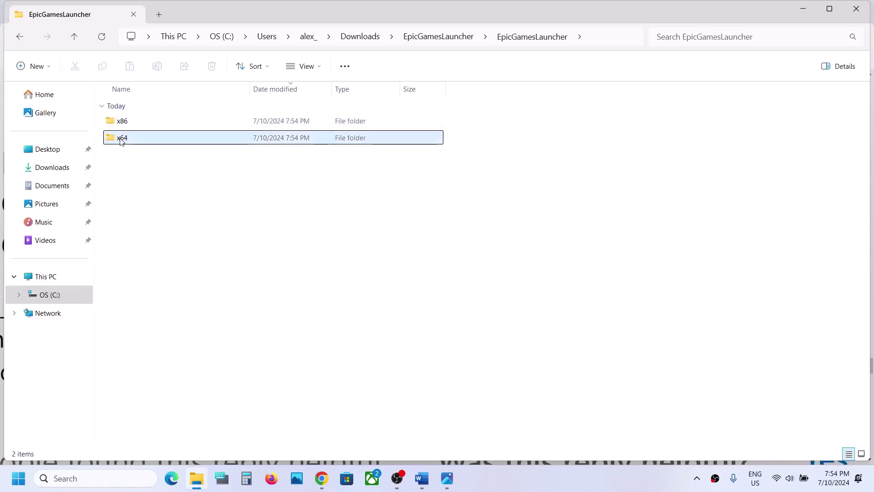
{"action": "left_click", "coordinate": [129, 141]}
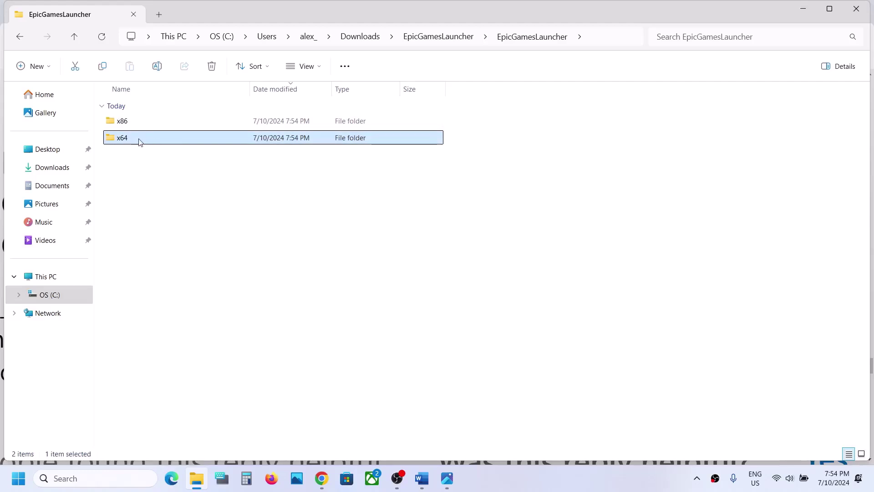
{"action": "double_click", "coordinate": [140, 142]}
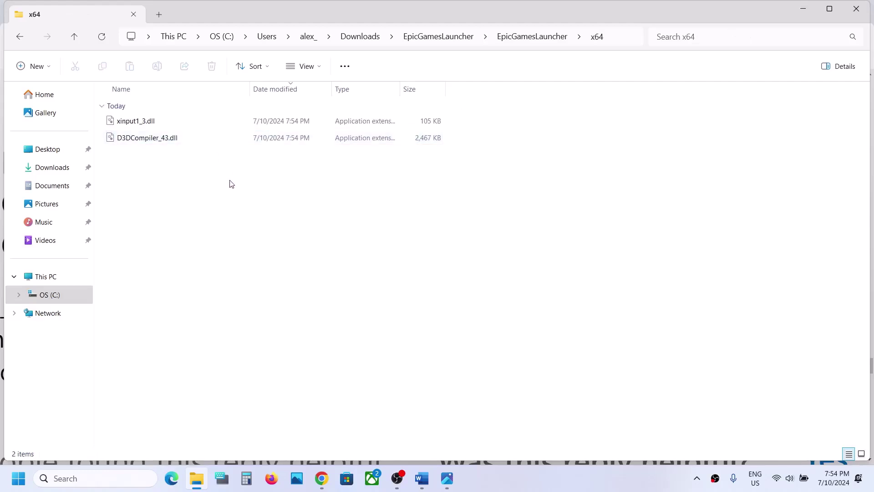
{"action": "left_click_drag", "start_coordinate": [248, 170], "coordinate": [126, 121]}
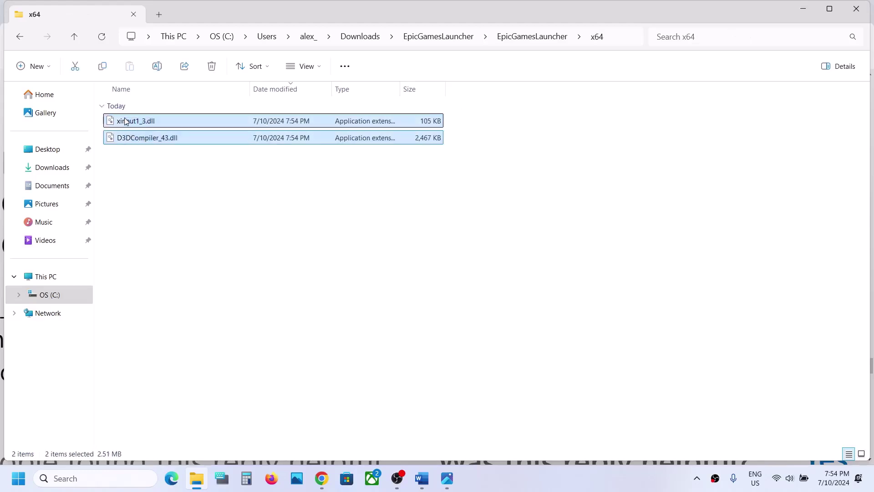
{"action": "right_click", "coordinate": [173, 125]}
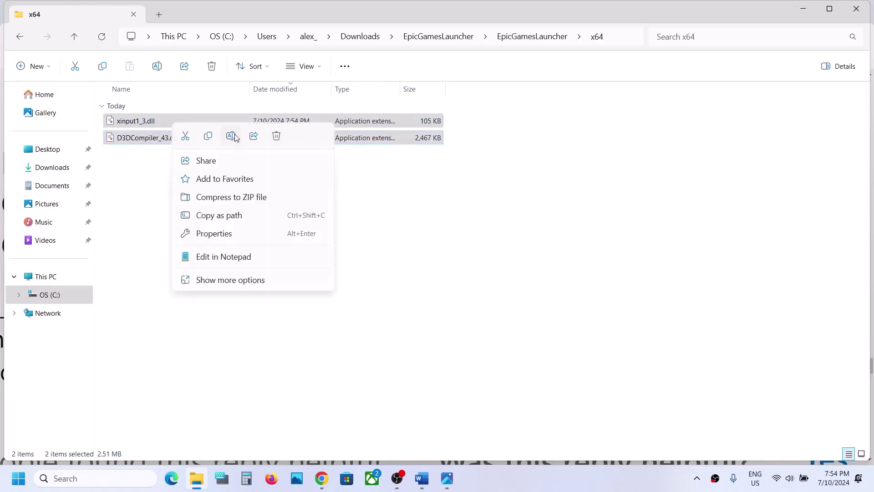
{"action": "left_click", "coordinate": [209, 137]}
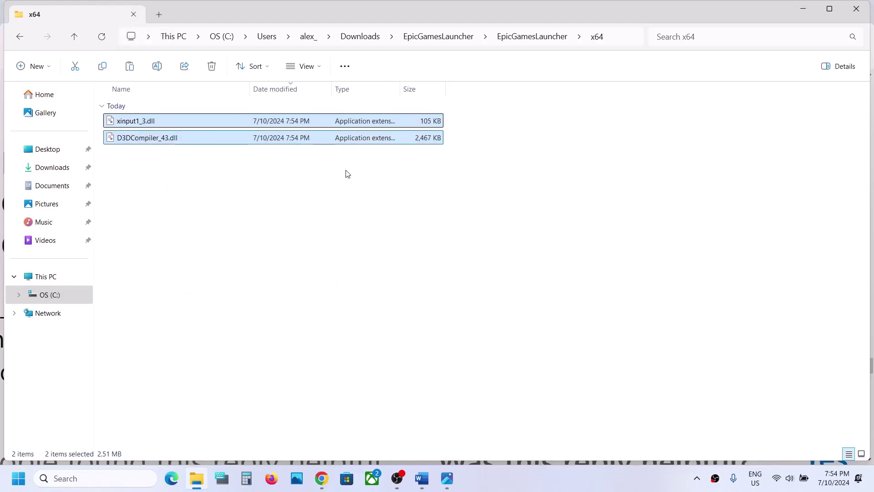
Open C:\Windows\System32 in a fresh File Explorer window
{"action": "left_click", "coordinate": [803, 9]}
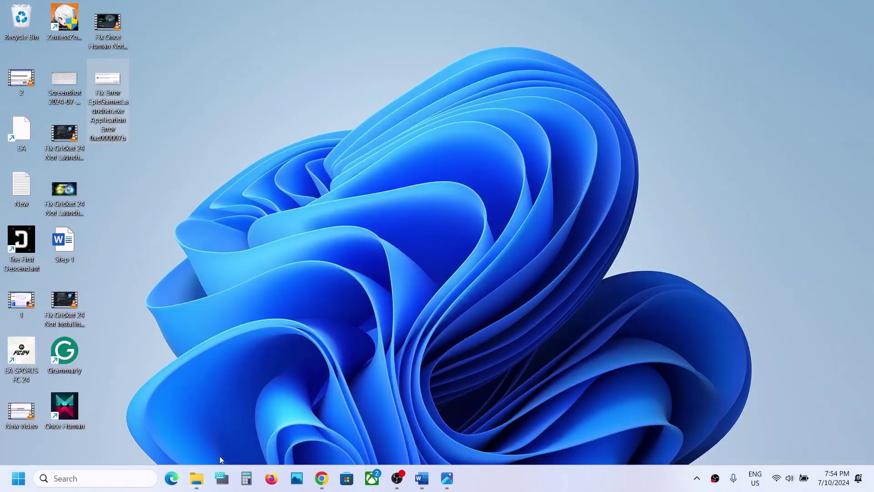
{"action": "left_click", "coordinate": [196, 478]}
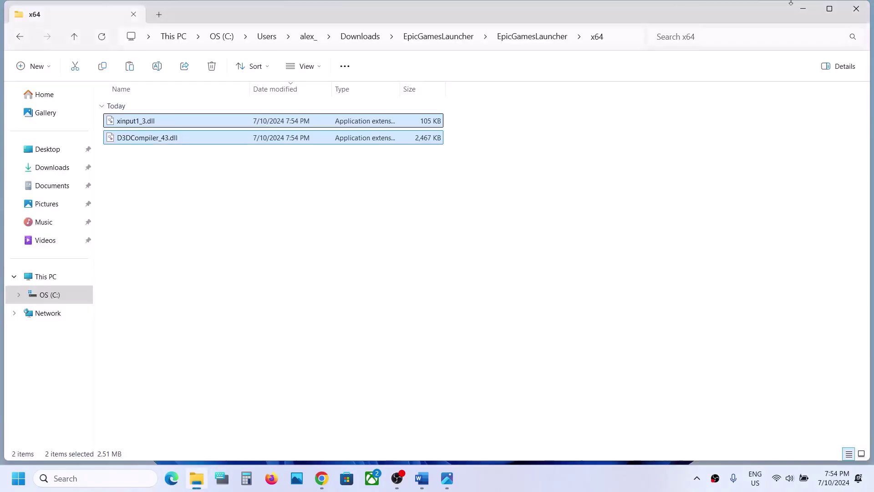
{"action": "left_click", "coordinate": [855, 9]}
{"action": "left_click", "coordinate": [196, 478]}
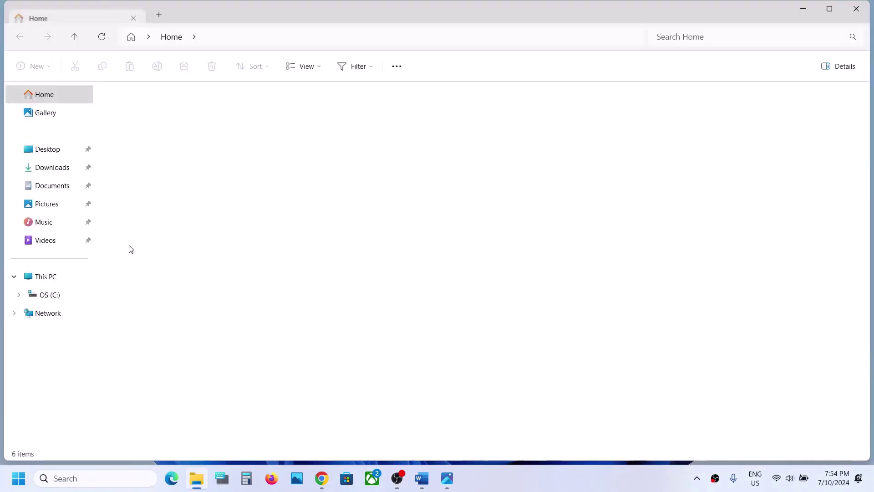
{"action": "left_click", "coordinate": [48, 284]}
{"action": "left_click", "coordinate": [186, 126]}
{"action": "double_click", "coordinate": [186, 127]}
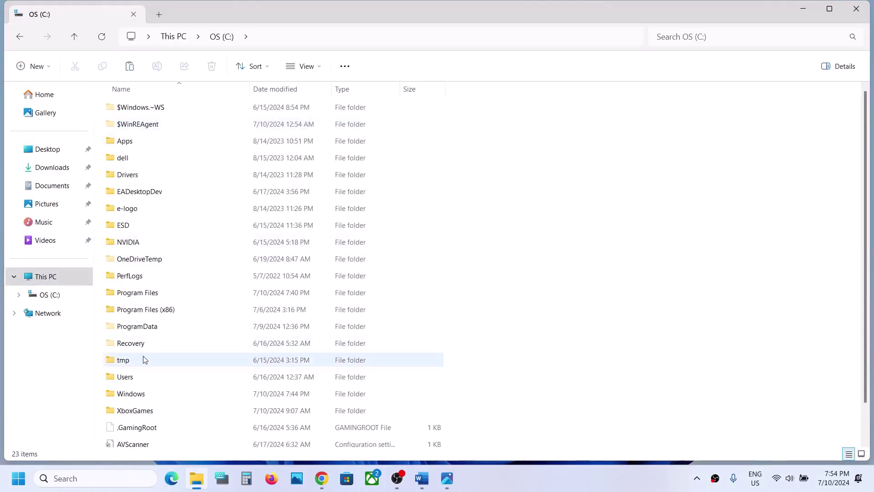
{"action": "scroll", "coordinate": [145, 359], "scroll_direction": "down", "scroll_amount": 1}
{"action": "double_click", "coordinate": [131, 359]}
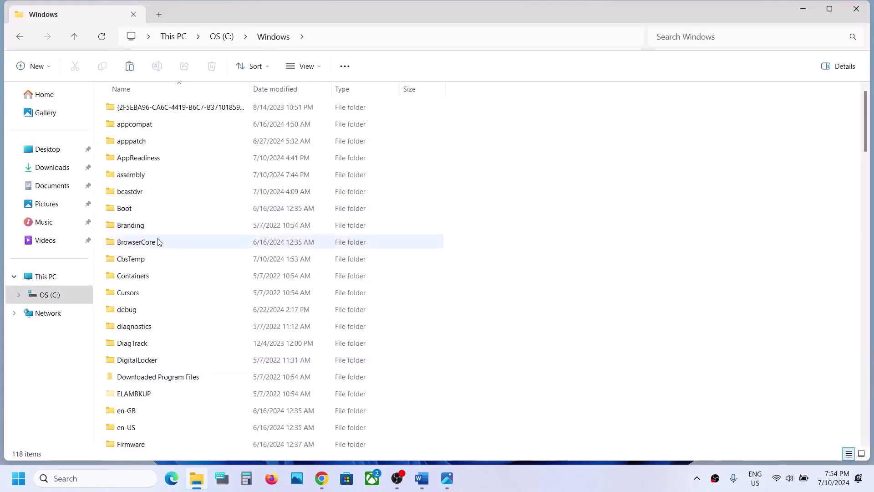
{"action": "left_click", "coordinate": [146, 275]}
{"action": "key", "text": "s"}
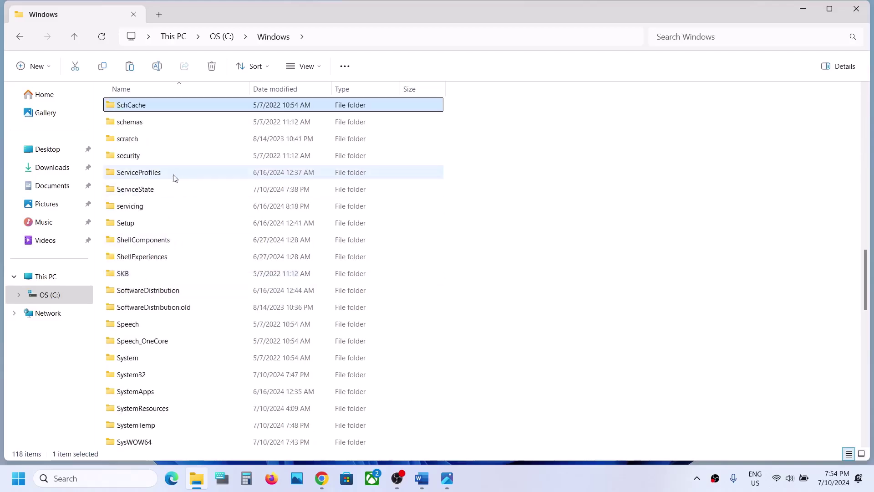
{"action": "left_click", "coordinate": [142, 374]}
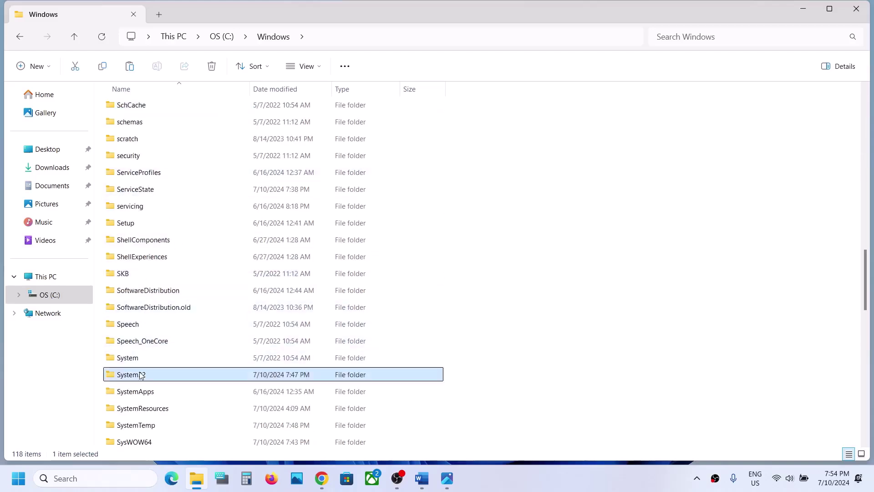
{"action": "double_click", "coordinate": [170, 375]}
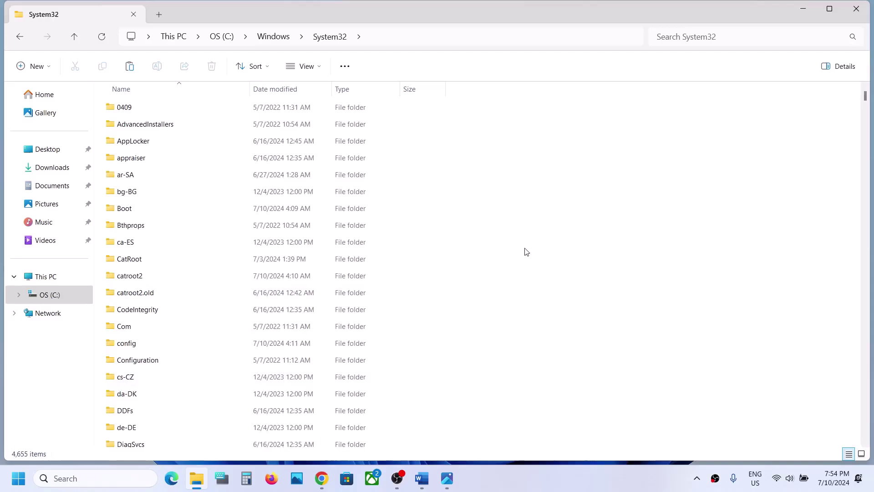
Paste both DLLs into System32, replacing the existing files with administrator permission
{"action": "key", "text": "ctrl+v"}
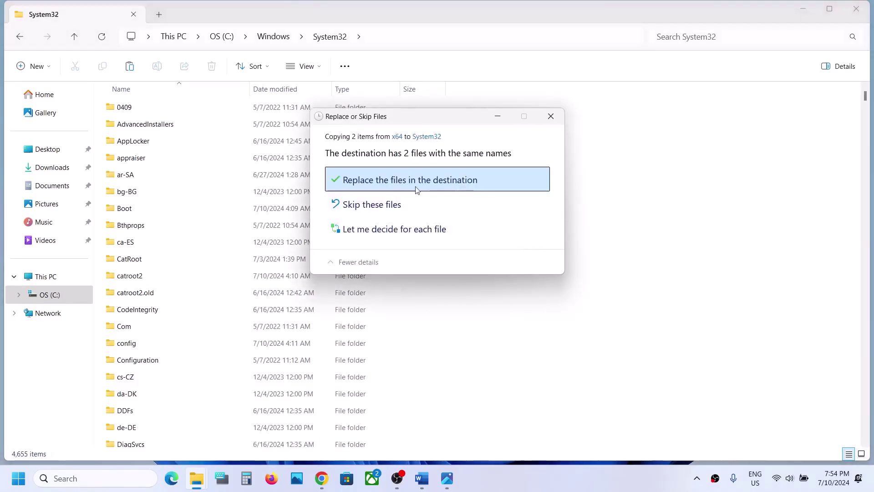
{"action": "left_click", "coordinate": [423, 184]}
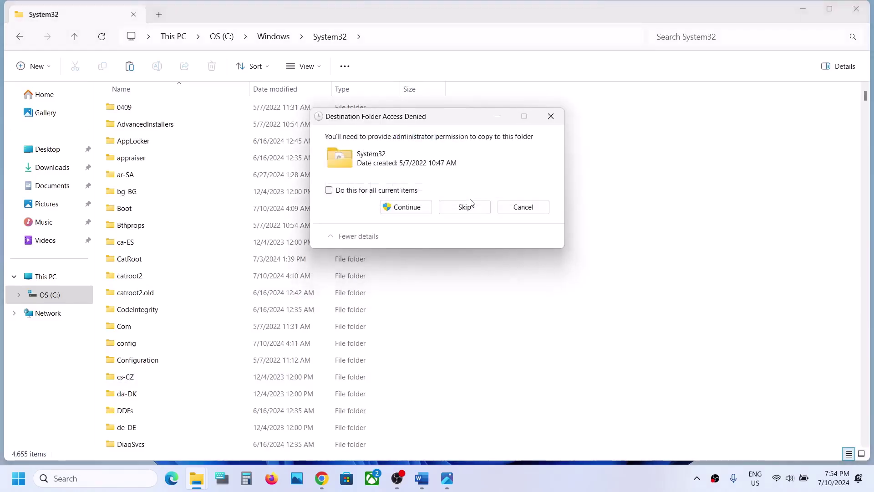
{"action": "left_click", "coordinate": [401, 208]}
{"action": "left_click", "coordinate": [416, 208]}
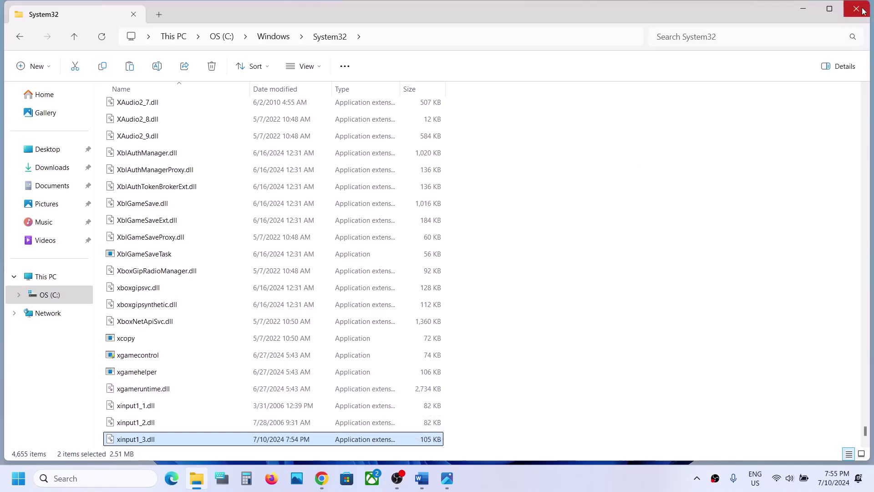
Copy xinput1_3.dll and D3DCompiler_43.dll from the x86 folder, then close that window
{"action": "left_click", "coordinate": [59, 173]}
{"action": "double_click", "coordinate": [205, 157]}
{"action": "double_click", "coordinate": [143, 125]}
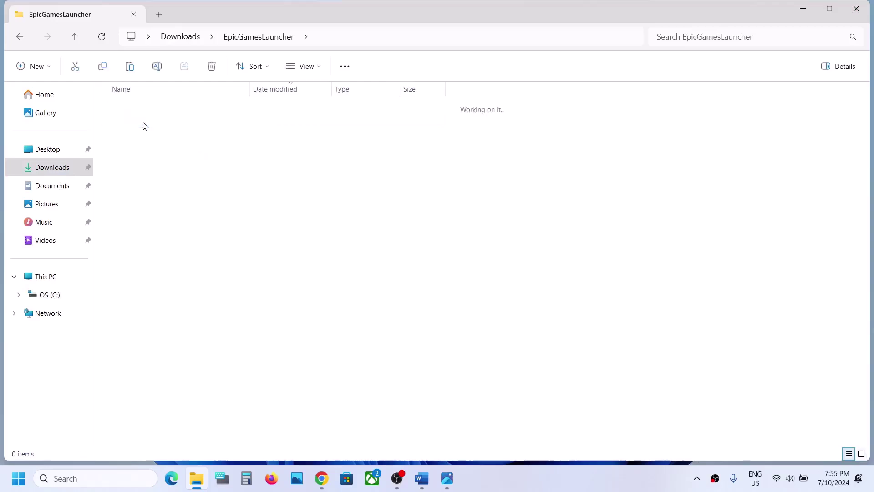
{"action": "left_click", "coordinate": [150, 125]}
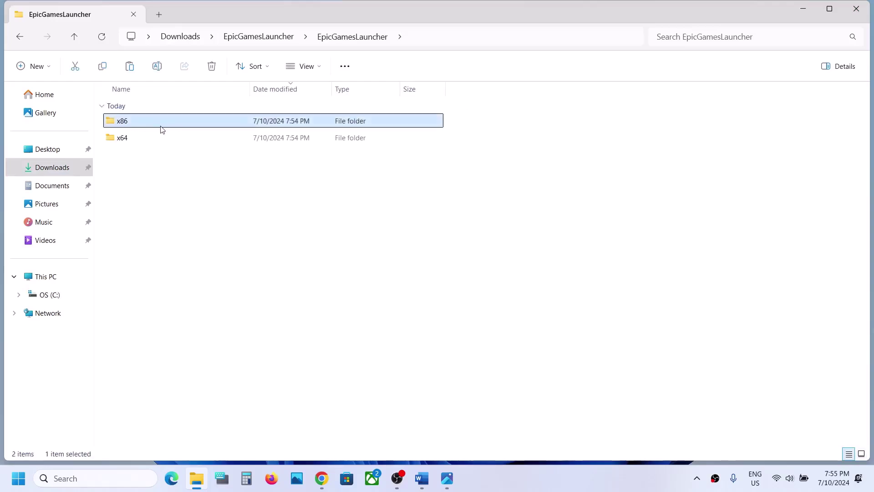
{"action": "double_click", "coordinate": [145, 127]}
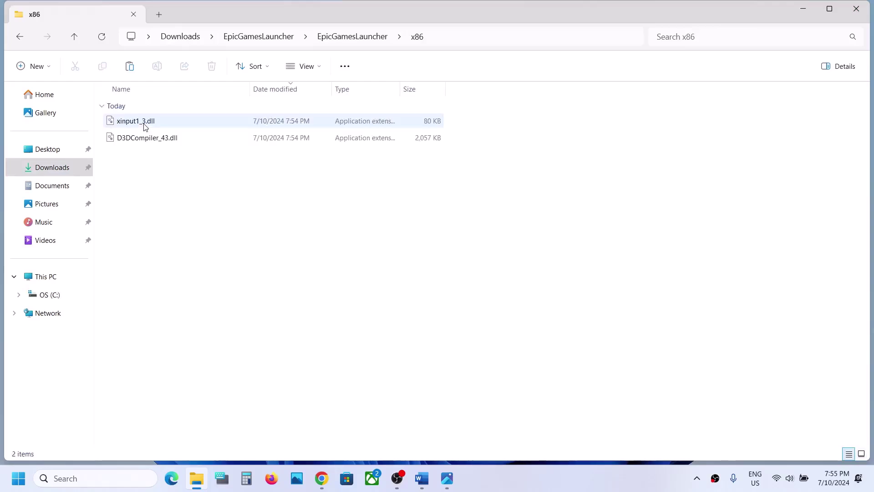
{"action": "left_click_drag", "start_coordinate": [263, 177], "coordinate": [145, 127]}
{"action": "right_click", "coordinate": [146, 126]}
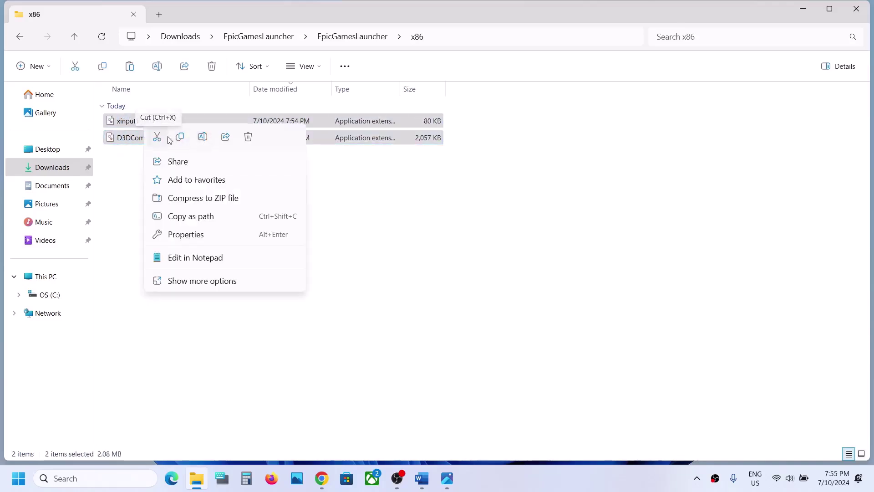
{"action": "left_click", "coordinate": [180, 137]}
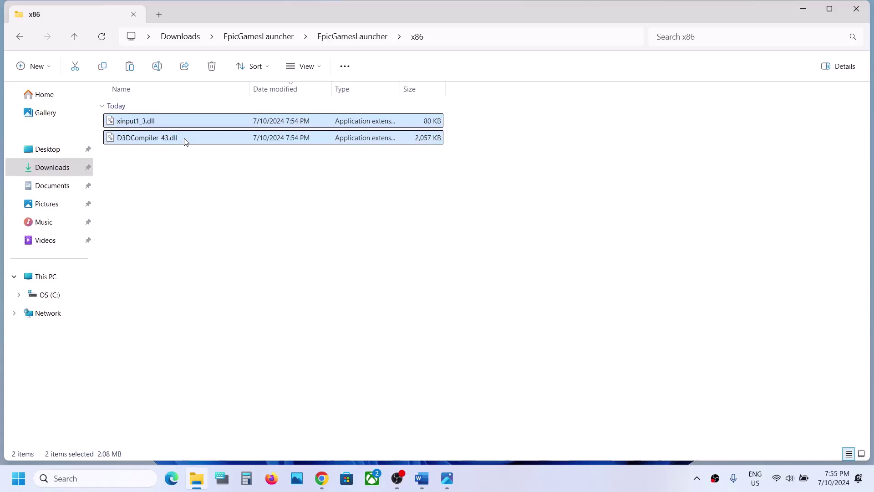
{"action": "left_click", "coordinate": [856, 5]}
{"action": "left_click", "coordinate": [198, 478]}
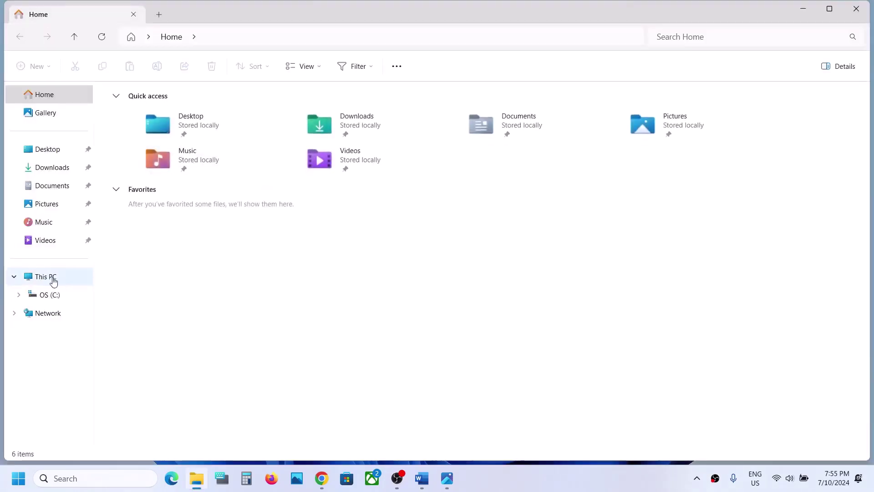
Navigate through This PC and OS (C:) to C:\Windows\SysWOW64
{"action": "left_click", "coordinate": [56, 283]}
{"action": "double_click", "coordinate": [185, 116]}
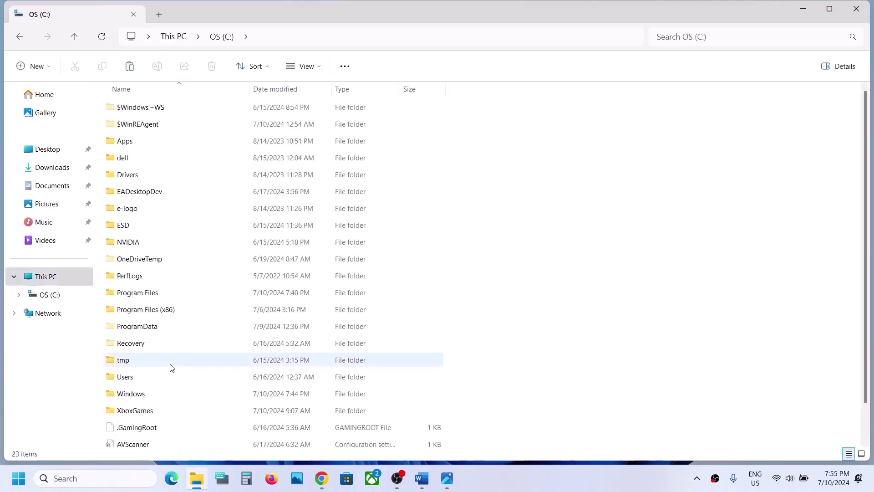
{"action": "scroll", "coordinate": [155, 355], "scroll_direction": "down", "scroll_amount": 1}
{"action": "double_click", "coordinate": [128, 359]}
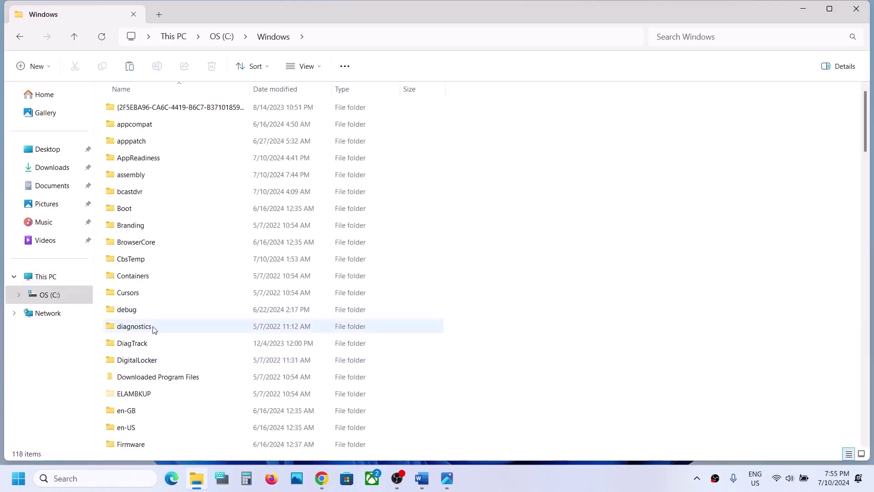
{"action": "scroll", "coordinate": [152, 327], "scroll_direction": "down", "scroll_amount": 4}
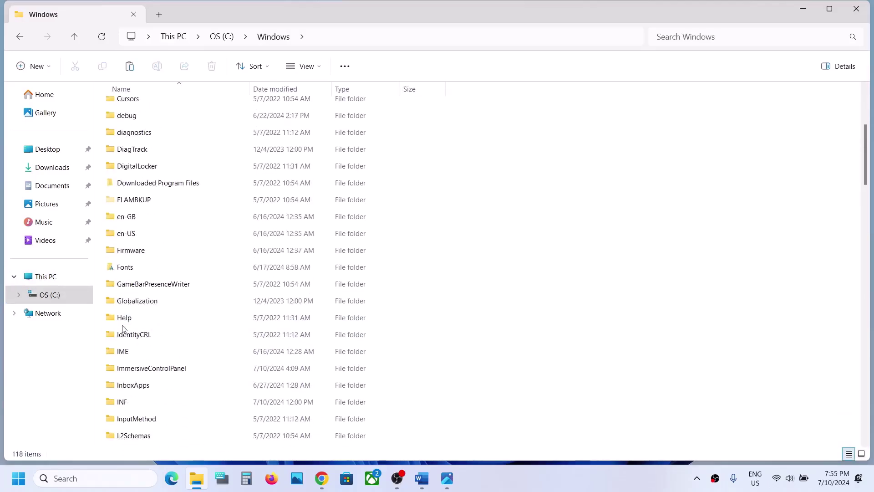
{"action": "left_click", "coordinate": [122, 320]}
{"action": "key", "text": "s"}
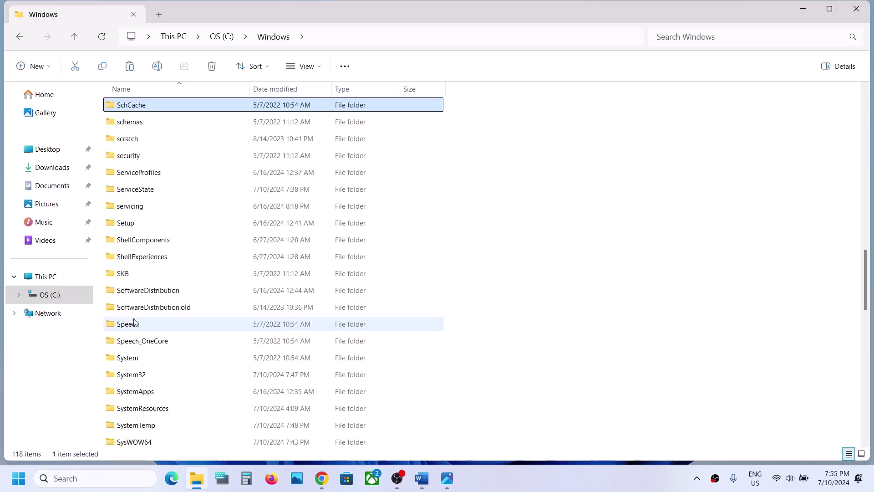
{"action": "scroll", "coordinate": [165, 395], "scroll_direction": "down", "scroll_amount": 2}
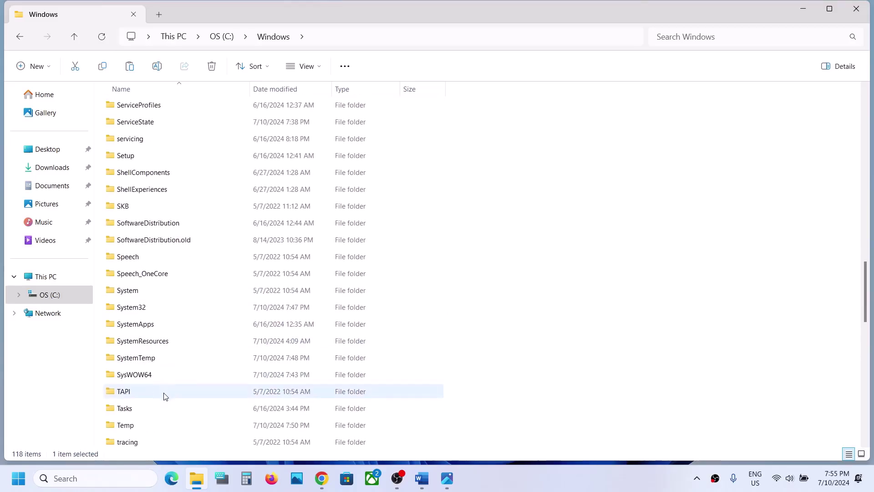
{"action": "left_click", "coordinate": [135, 375]}
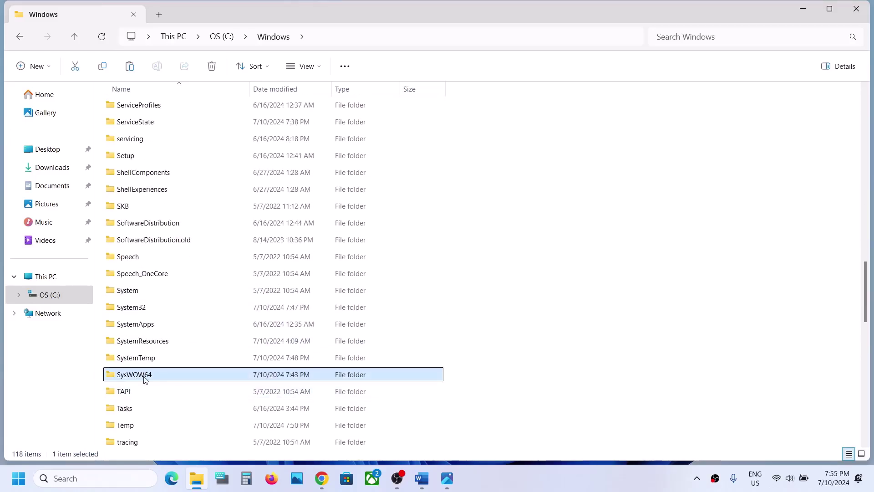
{"action": "double_click", "coordinate": [156, 378]}
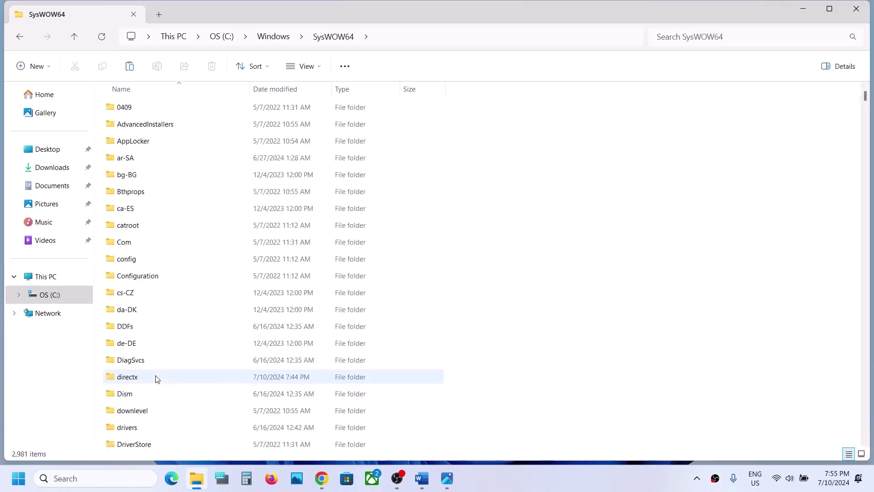
Paste the x86 DLLs into SysWOW64, replacing the originals with administrator permission
{"action": "key", "text": "ctrl+v"}
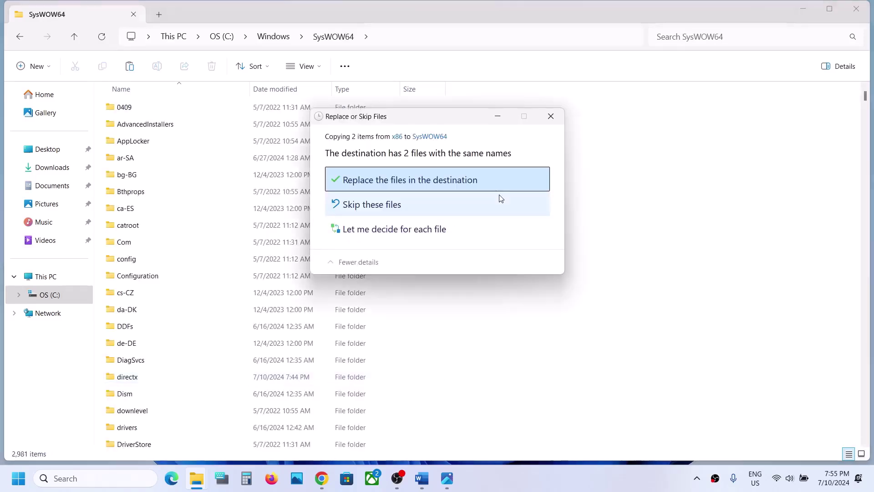
{"action": "left_click", "coordinate": [419, 181]}
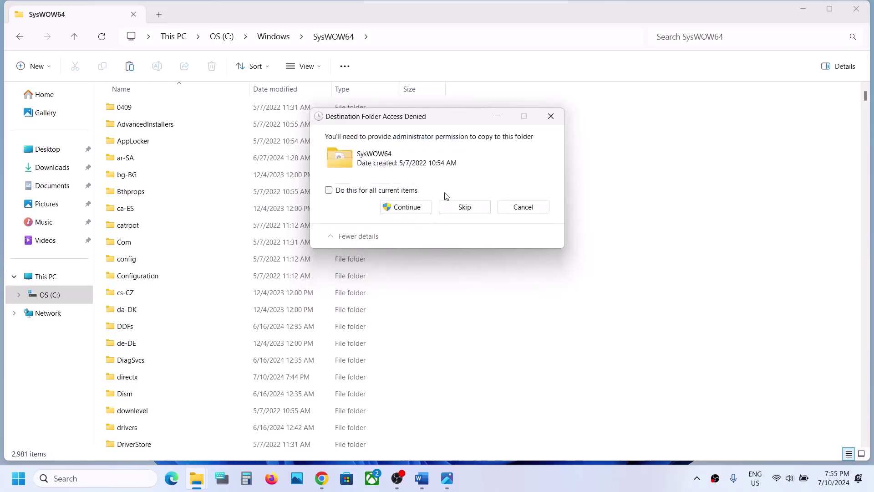
{"action": "left_click", "coordinate": [404, 207]}
{"action": "left_click", "coordinate": [405, 208]}
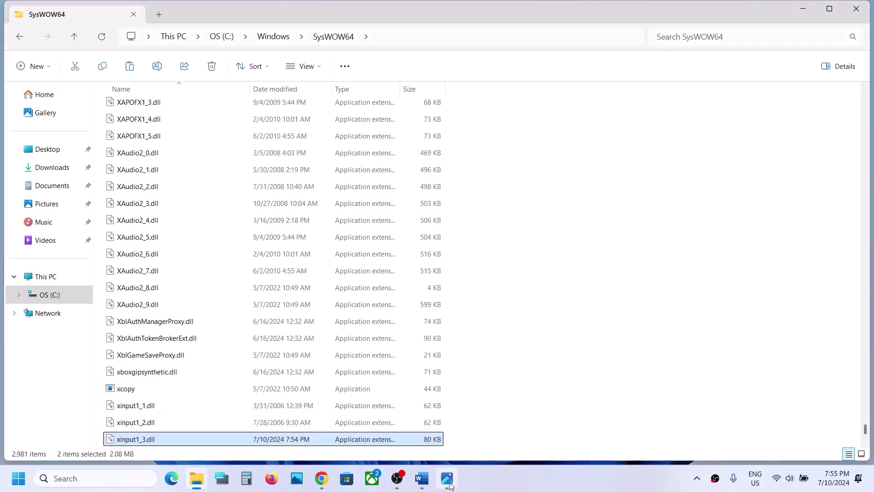
Open the Start menu's power options, then dismiss them without choosing anything
{"action": "left_click", "coordinate": [21, 486]}
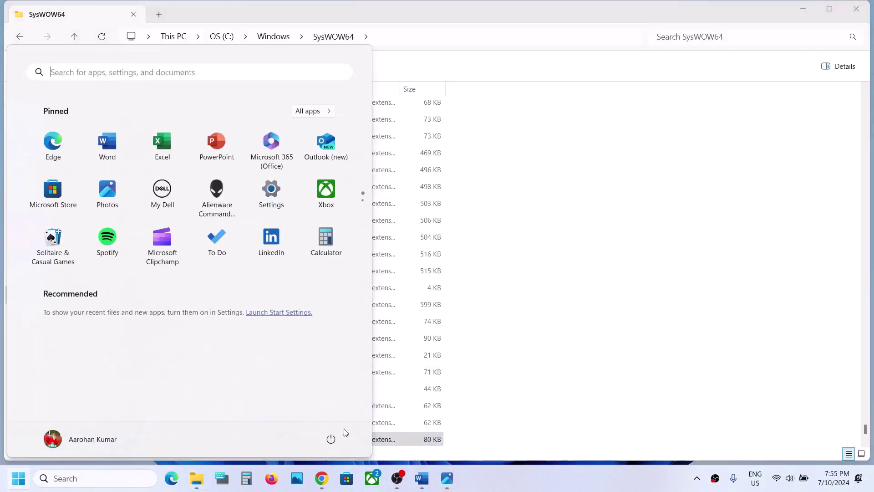
{"action": "left_click", "coordinate": [331, 438]}
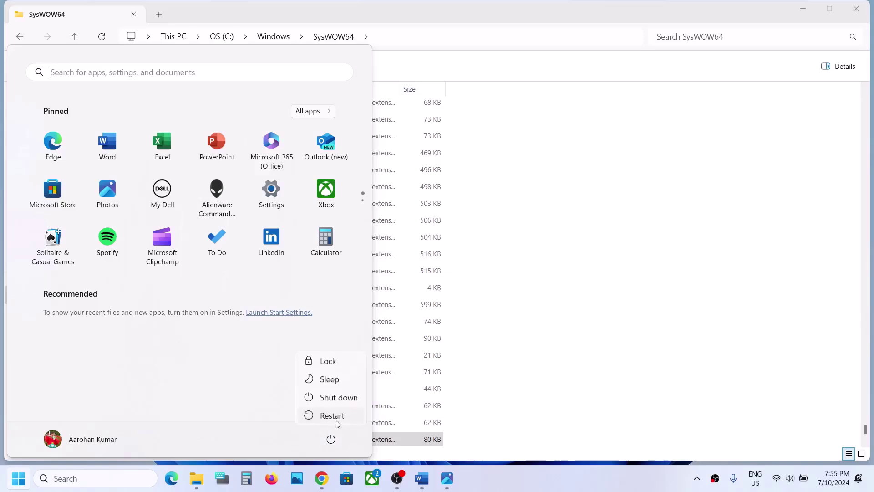
{"action": "left_click", "coordinate": [447, 478]}
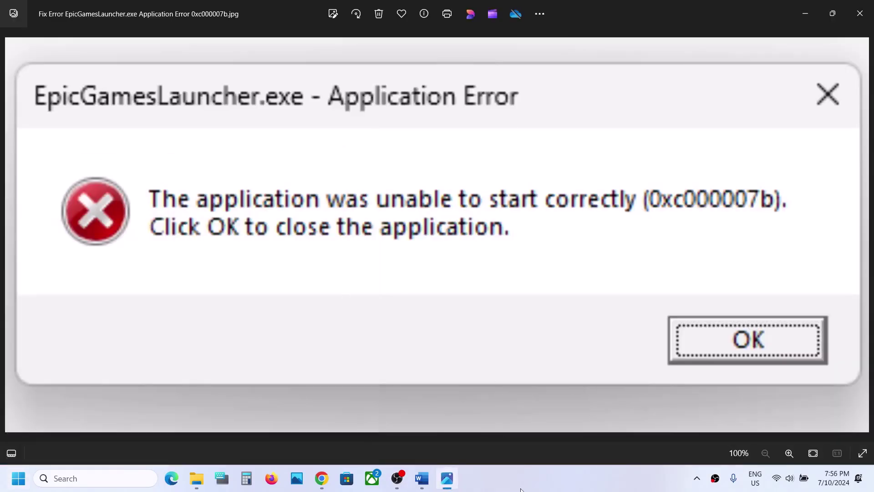
Select the DirectX End-User Runtime download link in the Word notes and return to Chrome
{"action": "key", "text": "alt+Tab"}
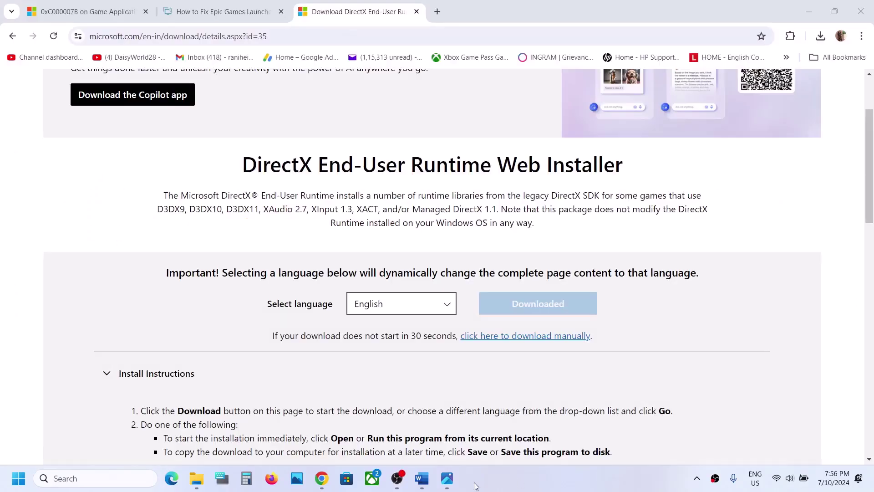
{"action": "left_click", "coordinate": [422, 478]}
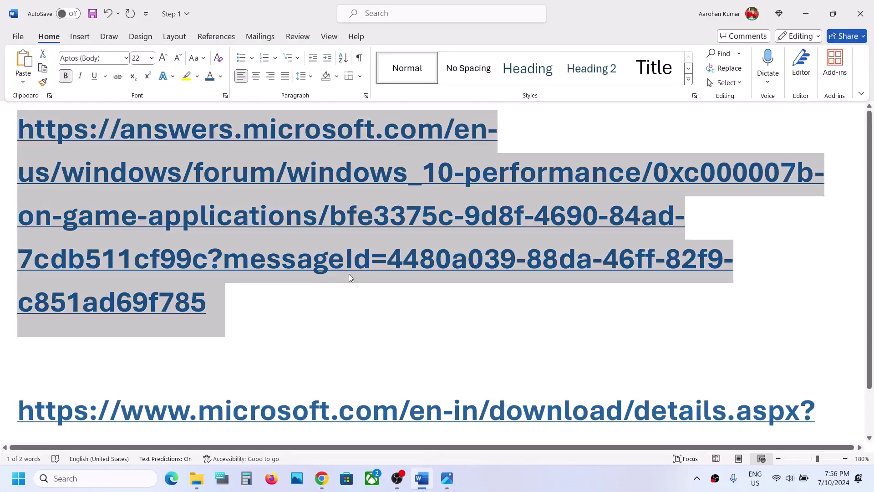
{"action": "left_click", "coordinate": [306, 369]}
{"action": "scroll", "coordinate": [308, 367], "scroll_direction": "down", "scroll_amount": 1}
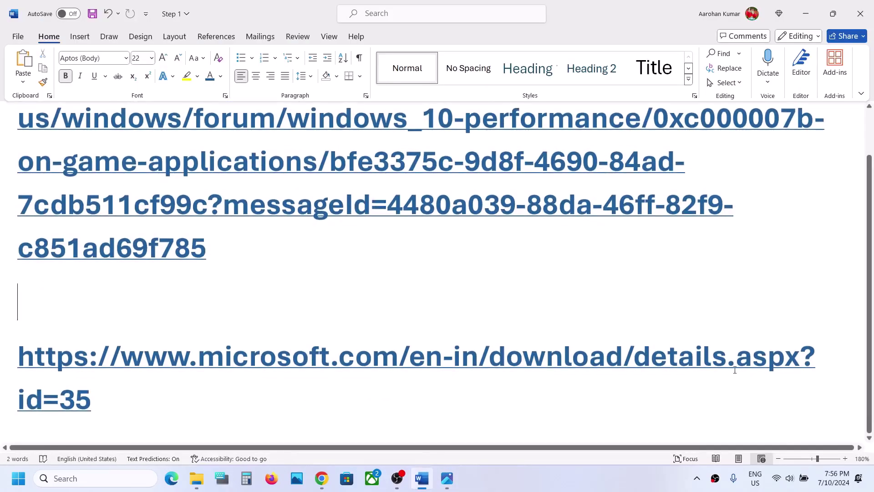
{"action": "triple_click", "coordinate": [102, 391]}
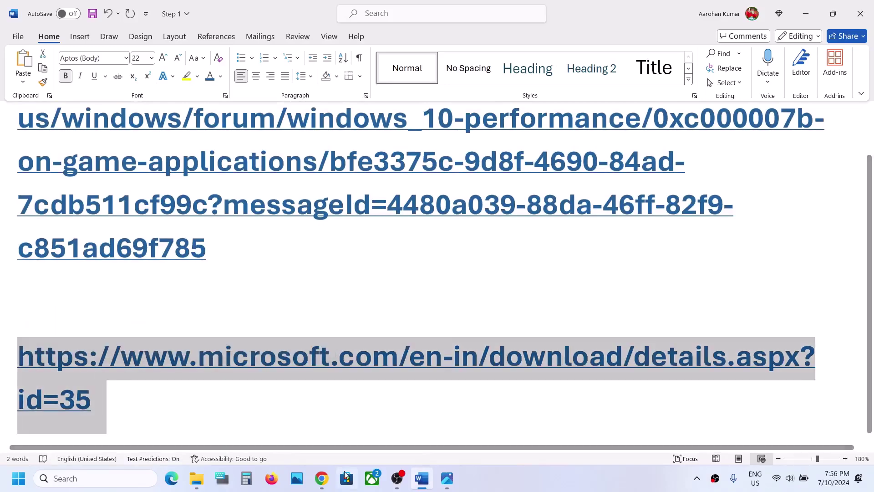
{"action": "key", "text": "alt+Tab"}
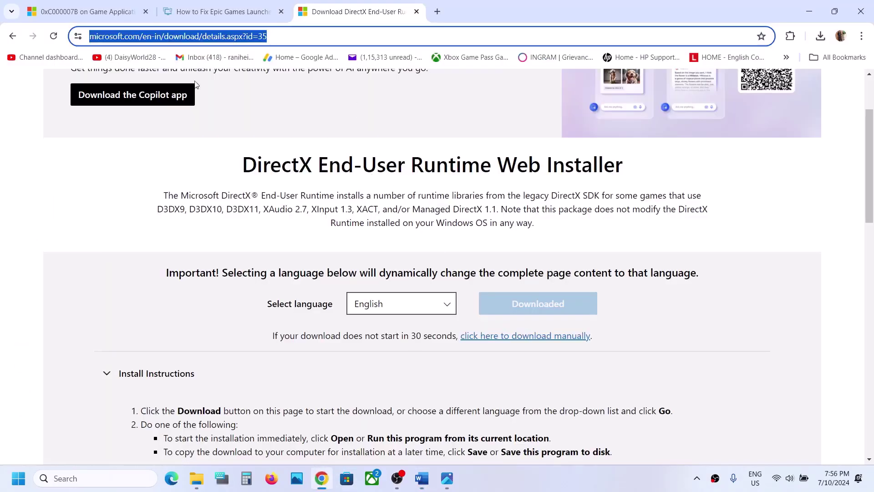
Keep English as the language, download dxwebsetup.exe and launch it
{"action": "scroll", "coordinate": [423, 190], "scroll_direction": "down", "scroll_amount": 2}
{"action": "left_click", "coordinate": [419, 228]}
{"action": "left_click", "coordinate": [153, 141]}
{"action": "left_click", "coordinate": [53, 36]}
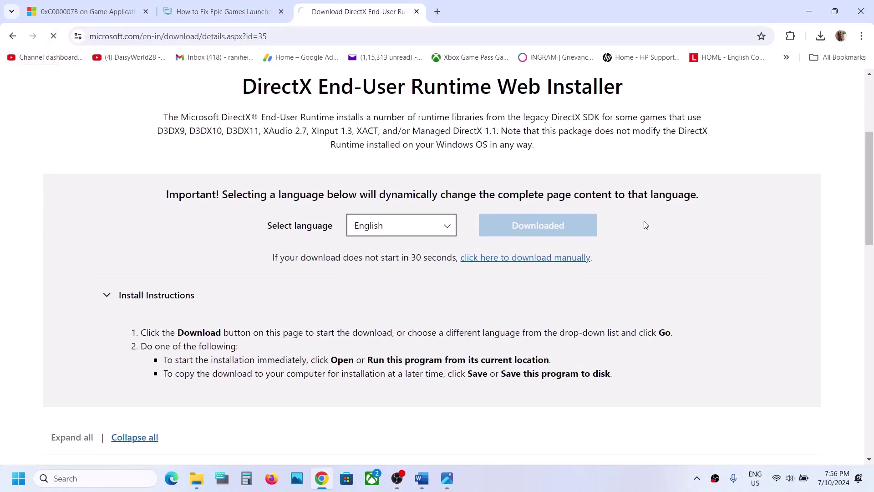
{"action": "left_click", "coordinate": [566, 224]}
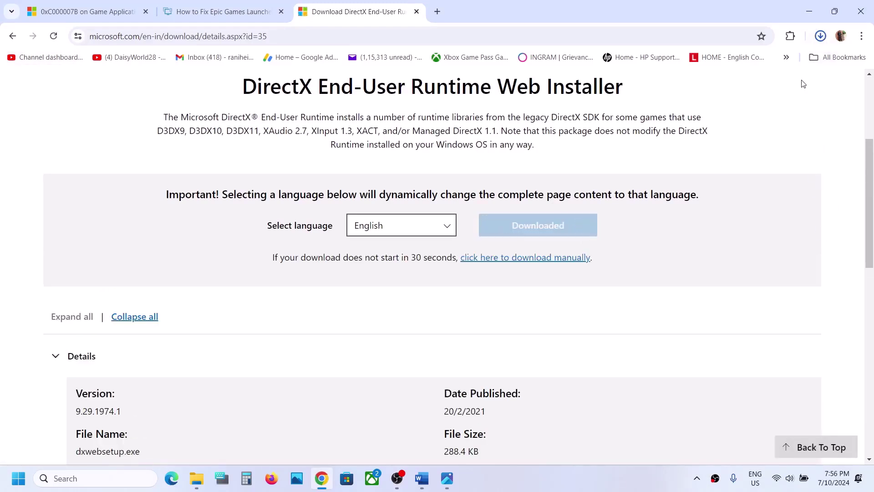
{"action": "left_click", "coordinate": [746, 63]}
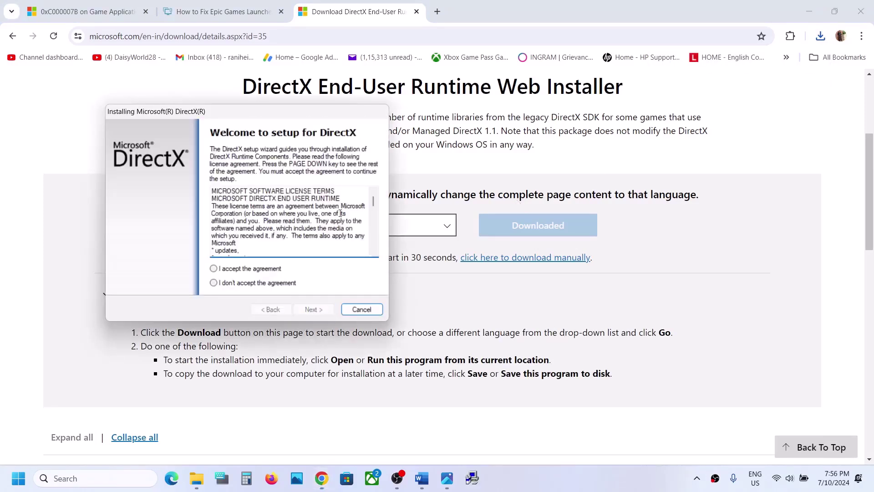
Accept the DirectX licence, continue past the Bing Bar offer, and finish setup
{"action": "left_click", "coordinate": [248, 269]}
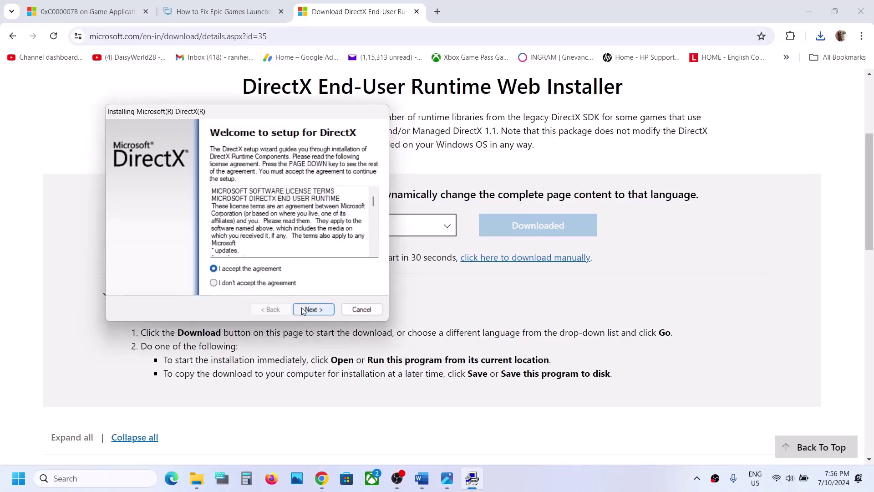
{"action": "left_click", "coordinate": [303, 309]}
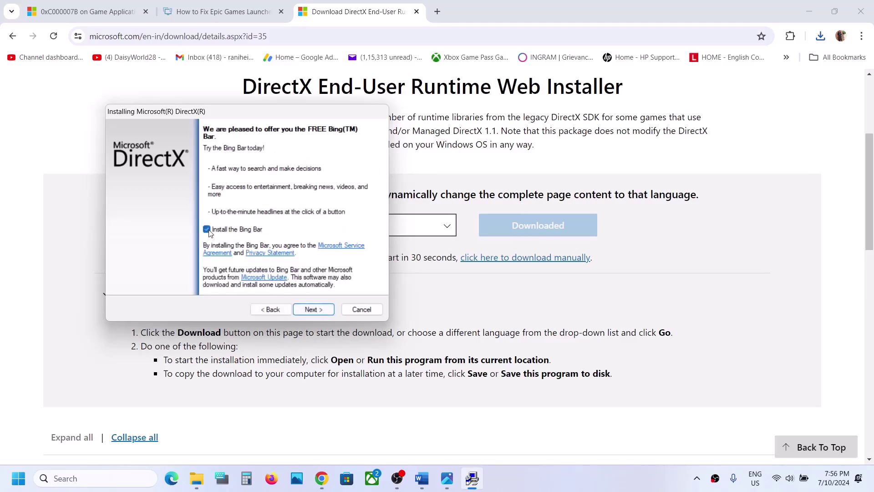
{"action": "left_click", "coordinate": [321, 314]}
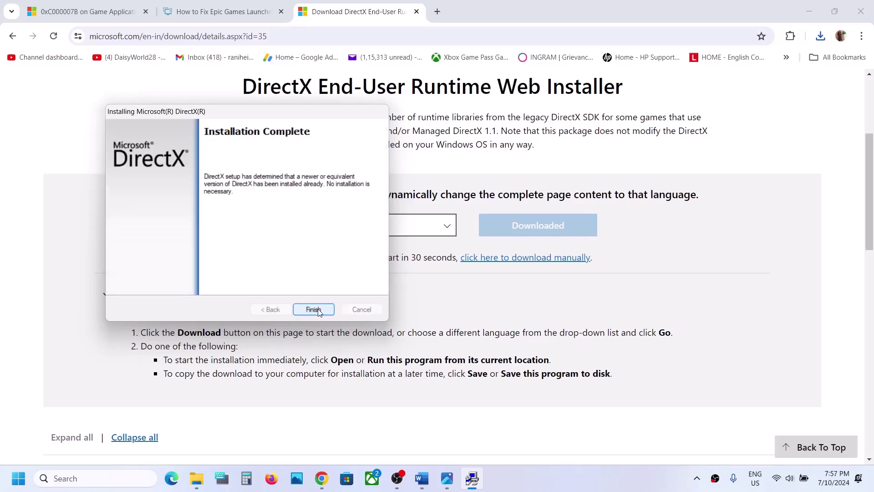
{"action": "left_click", "coordinate": [313, 309]}
Dismiss the Start menu and power options, then return to the EpicGamesLauncher 0xc000007b error image in Photos
{"action": "left_click", "coordinate": [18, 478]}
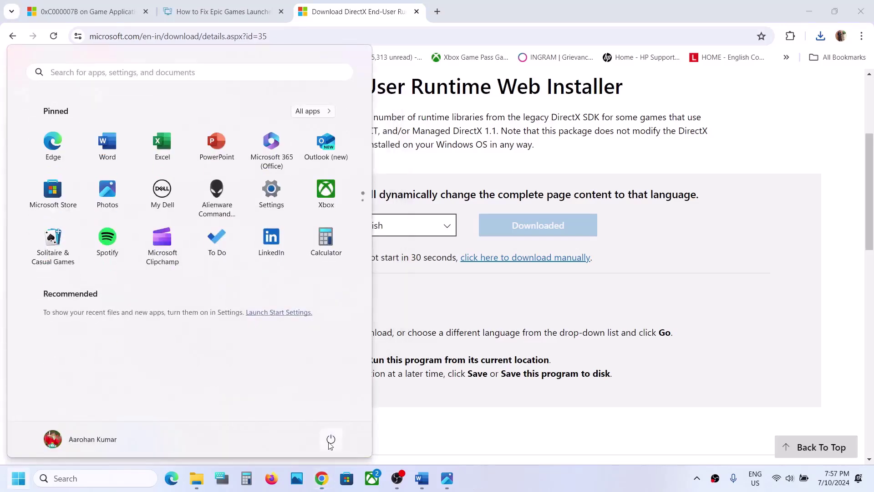
{"action": "left_click", "coordinate": [331, 439]}
{"action": "left_click", "coordinate": [491, 434]}
{"action": "left_click", "coordinate": [492, 434]}
{"action": "left_click", "coordinate": [447, 477]}
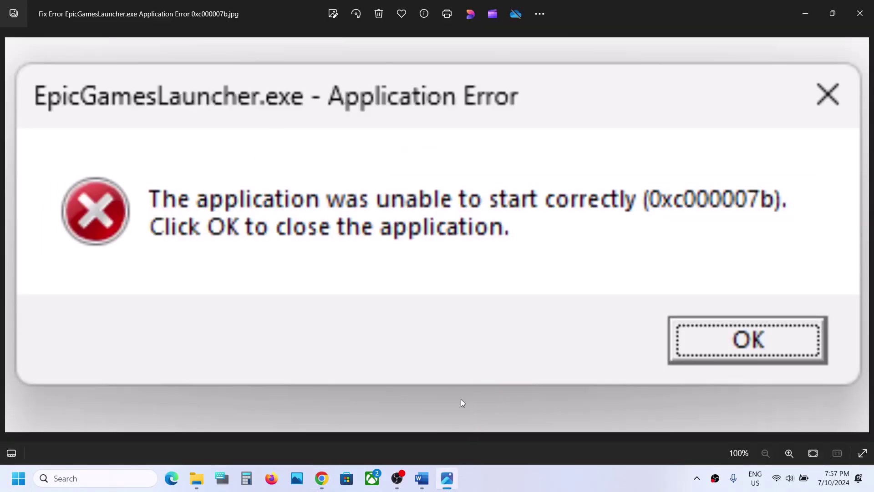